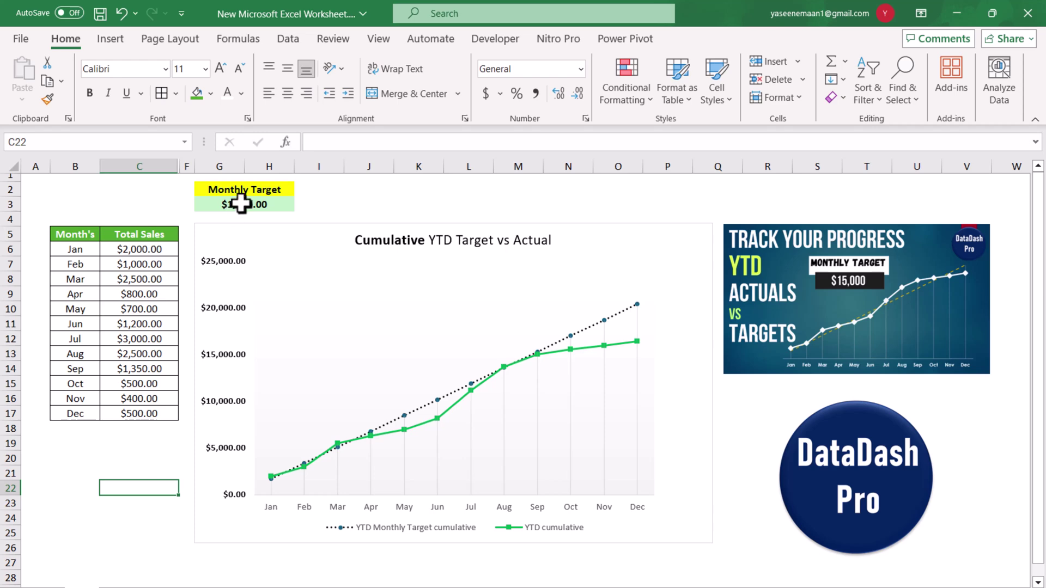
Step: Change the monthly target in G3 to 1500 so the chart updates
click(242, 208)
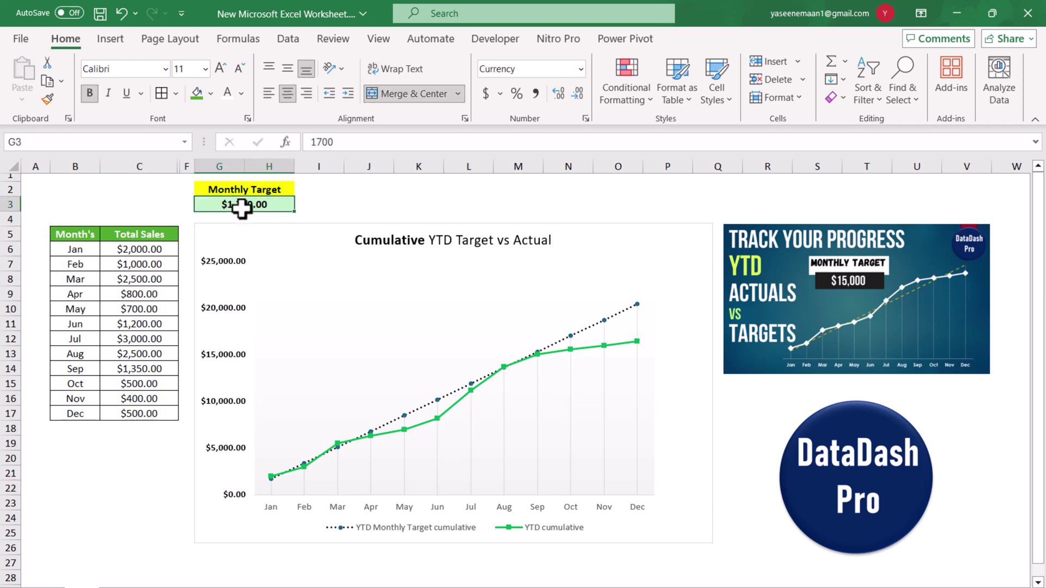
text(1500)
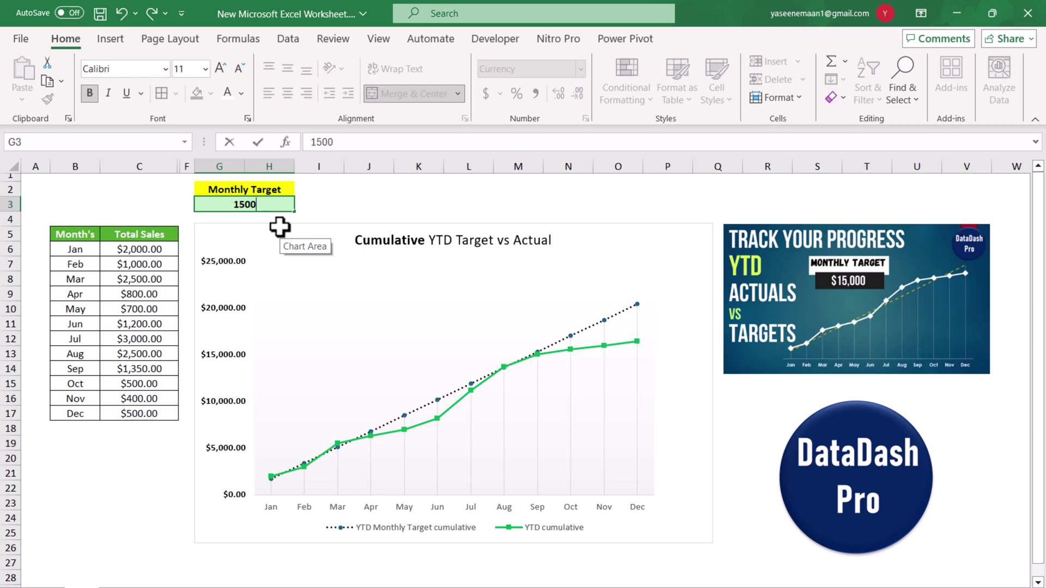
key(Return)
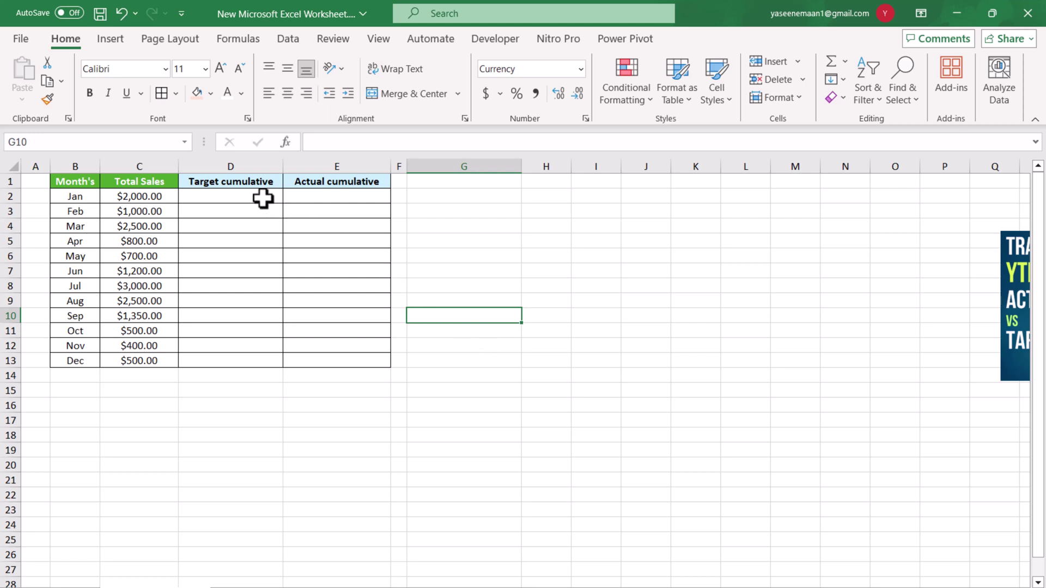
Step: Enter the Monthly Target label and 1500 amount, making the label bold and centered
click(477, 196)
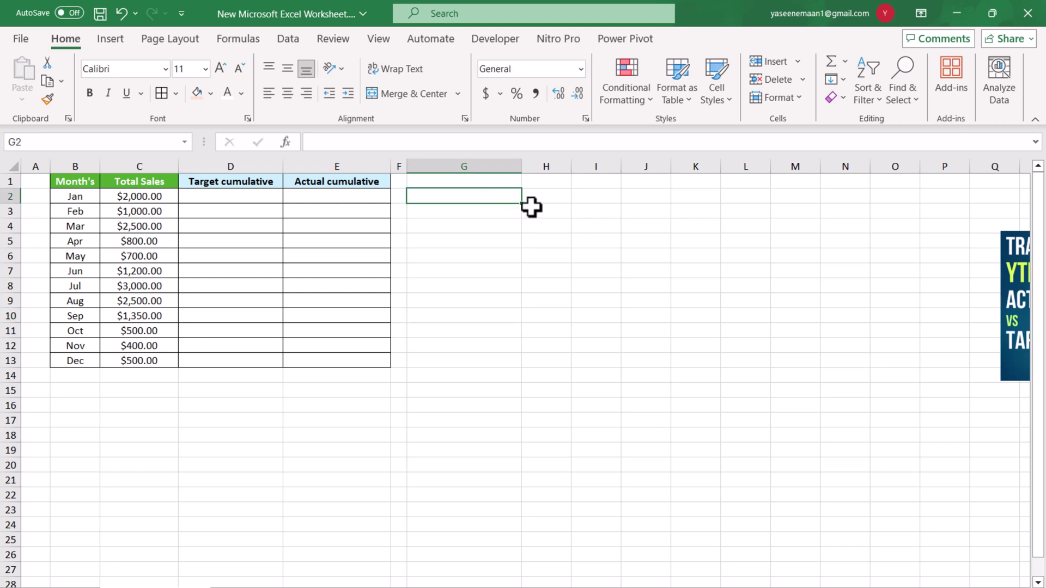
text(Monthly Target)
key(Return)
text(1500)
key(Return)
click(497, 196)
click(286, 93)
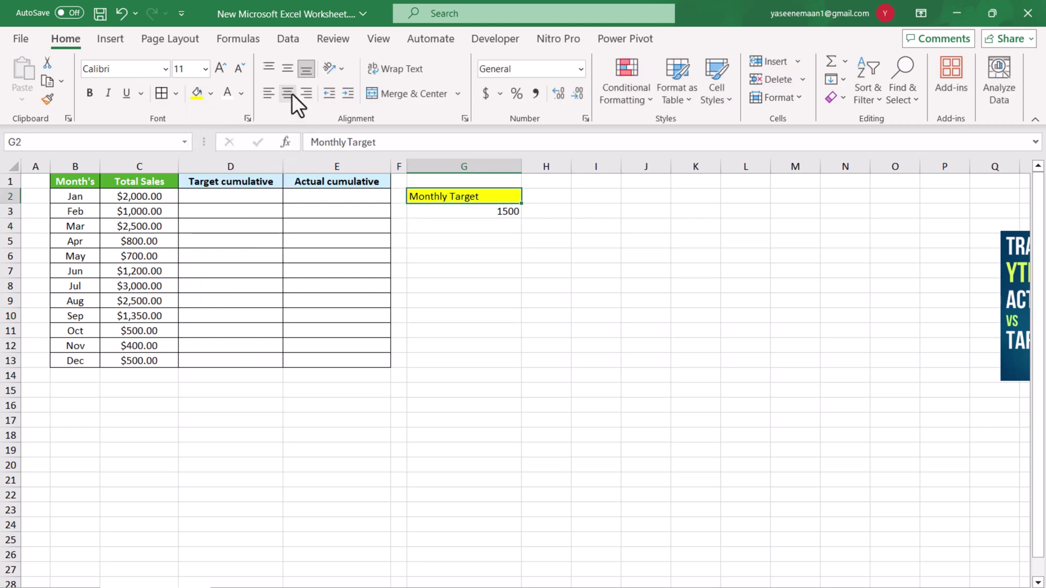
click(197, 92)
Step: Format the 1500 target amount as centered currency with a pink fill
click(464, 210)
click(580, 69)
click(544, 171)
click(287, 93)
click(446, 256)
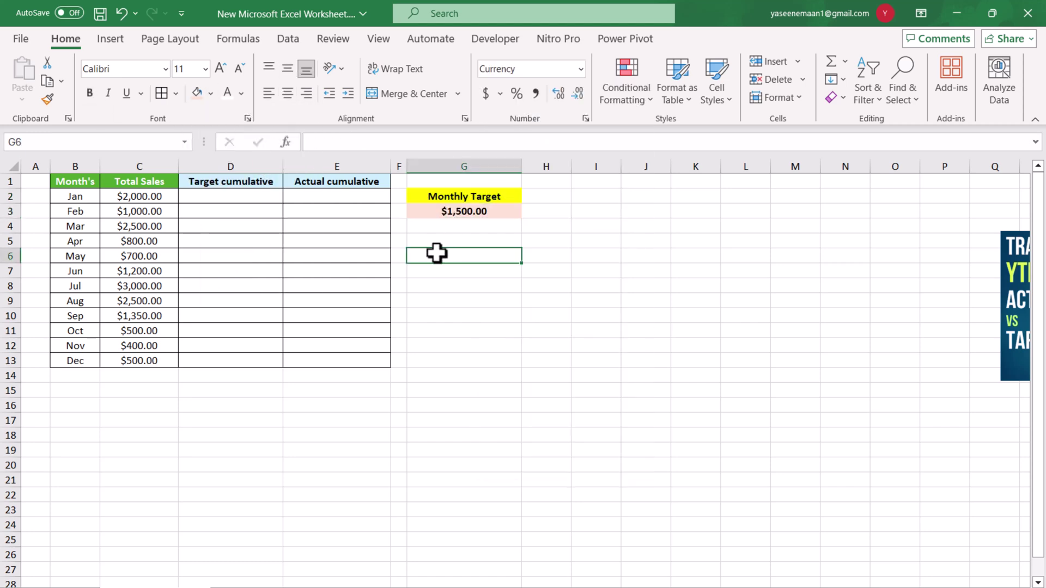
Step: Enter =G3 in D2 and =D2+$G$3 in D3, then fill down to December
click(259, 200)
text(=)
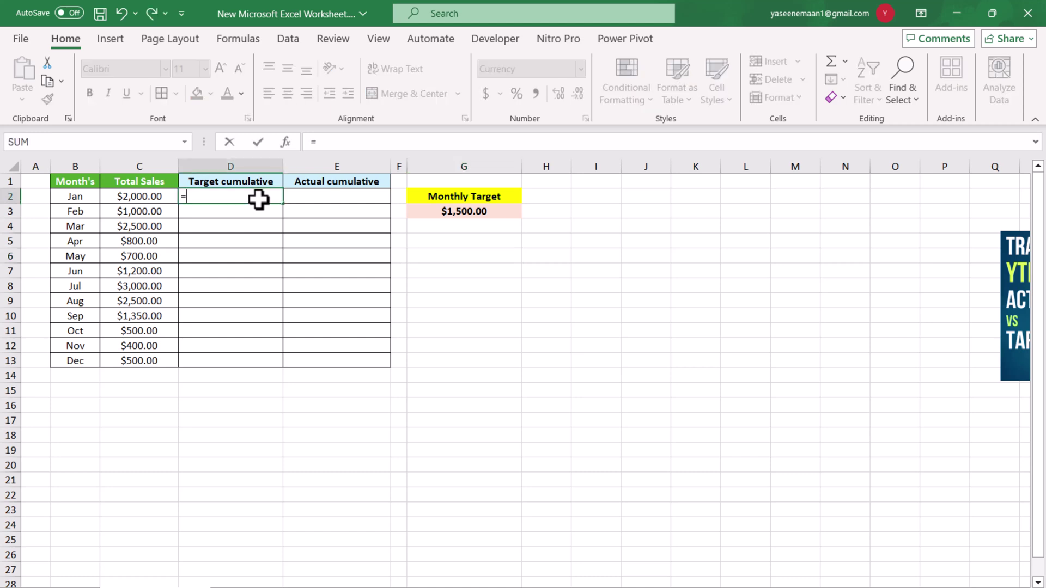
click(427, 213)
key(Return)
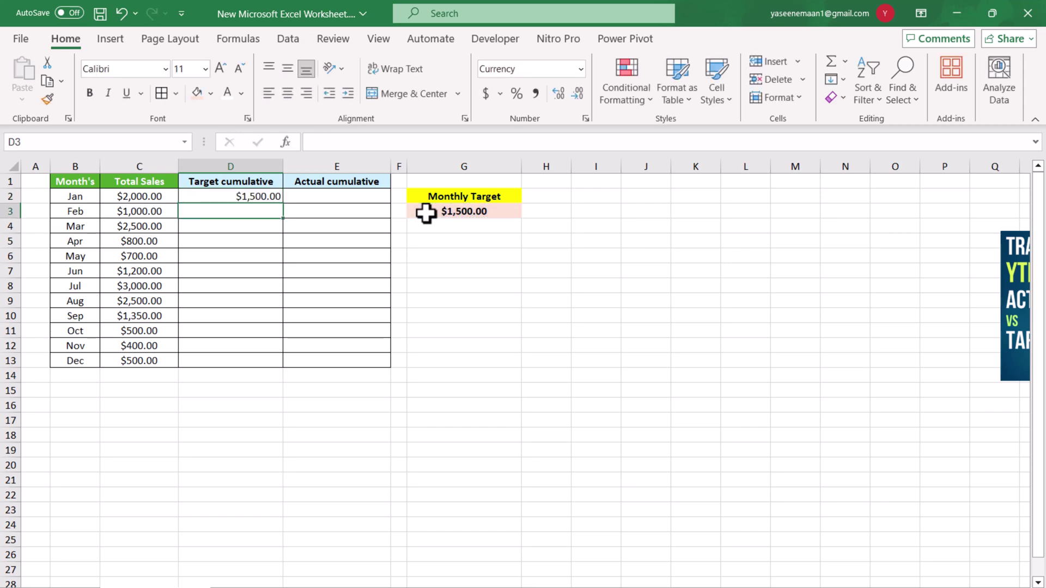
text(=)
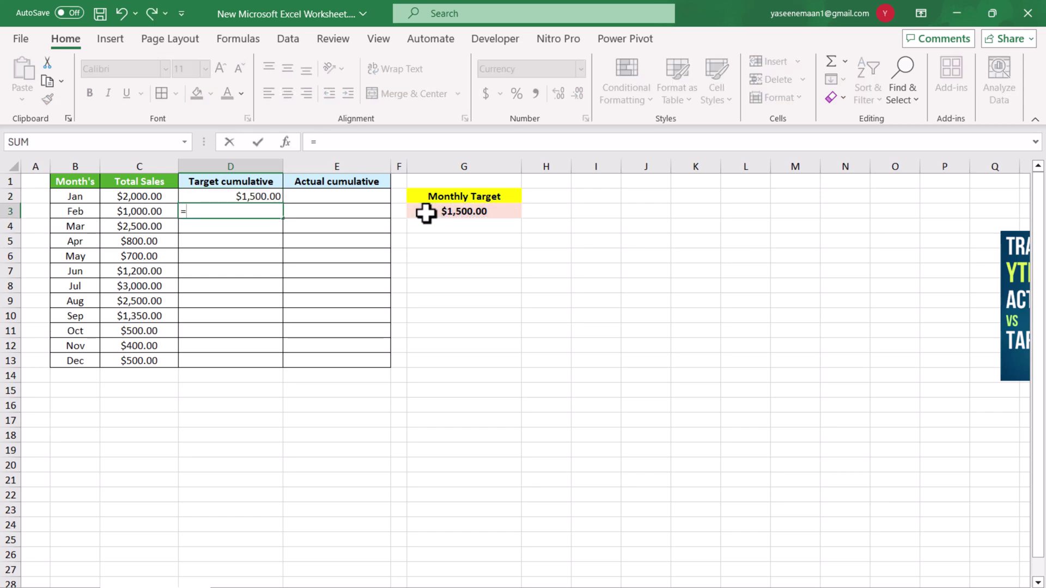
click(237, 199)
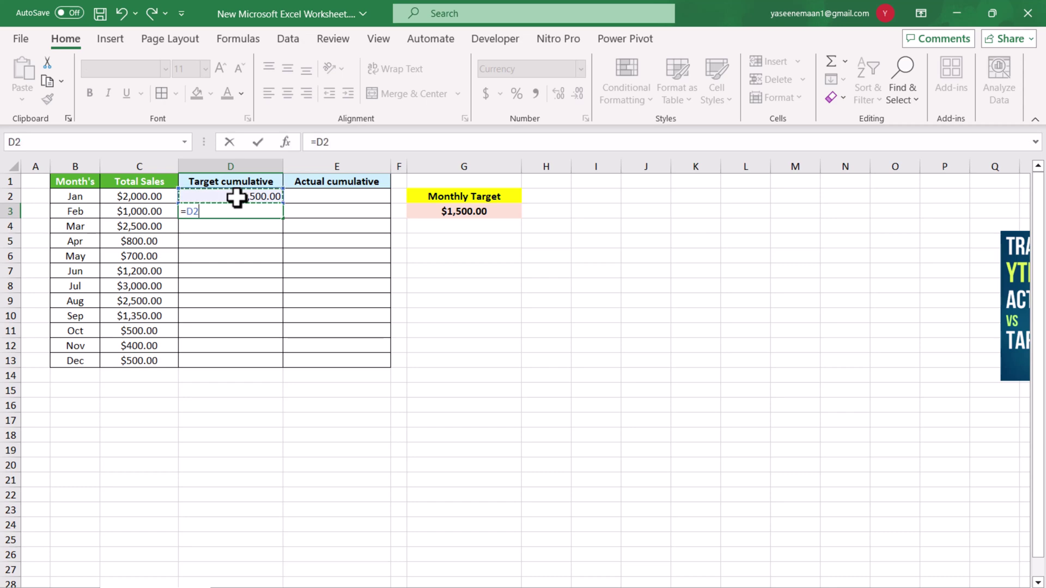
text(+)
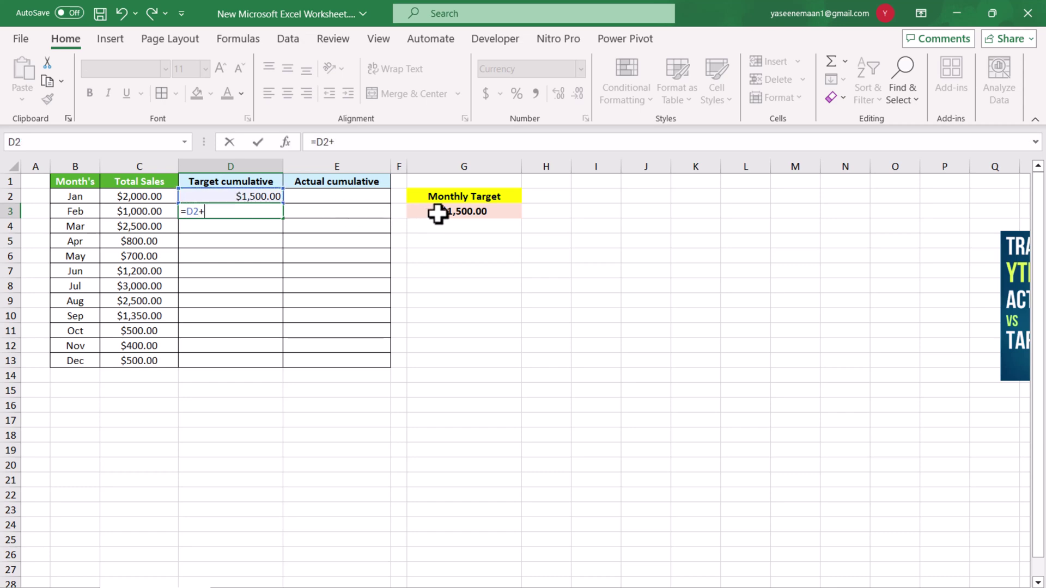
click(439, 213)
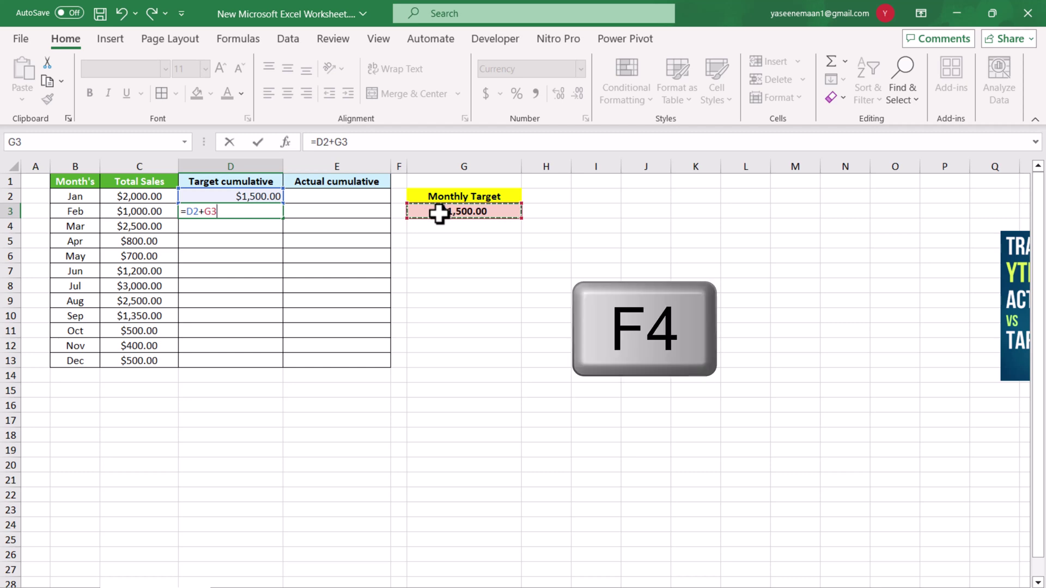
key(F4)
key(Return)
click(282, 218)
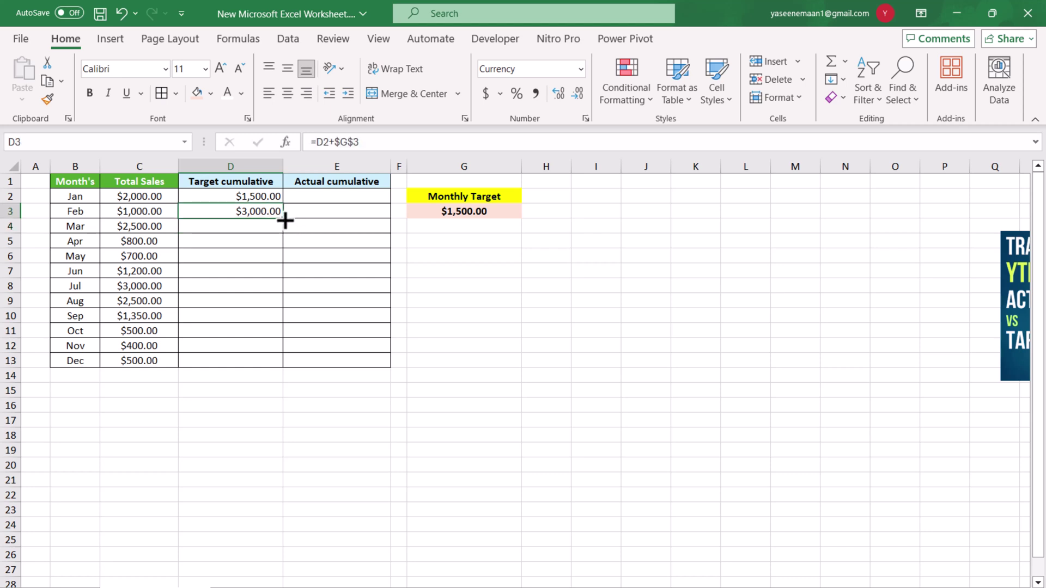
drag(282, 218, 282, 361)
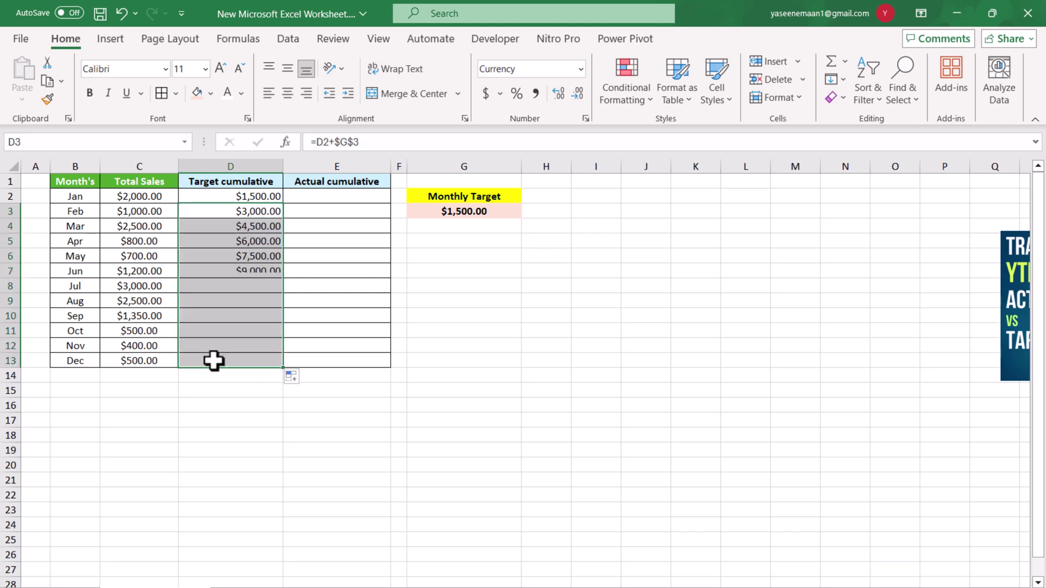
Step: Enter =C2 in E2 and =C3+E2 in E3, then fill down to December
click(301, 201)
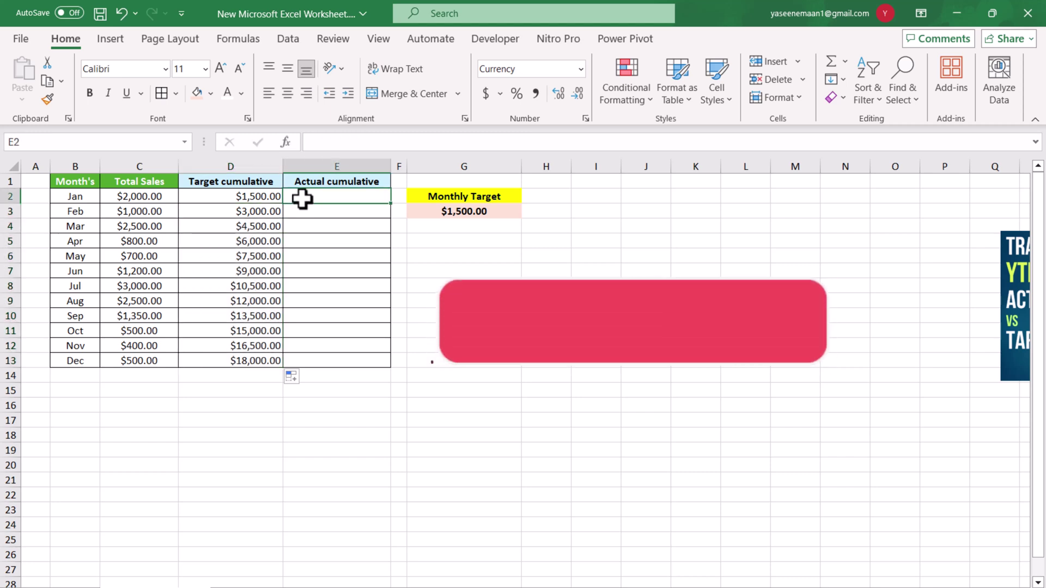
text(=)
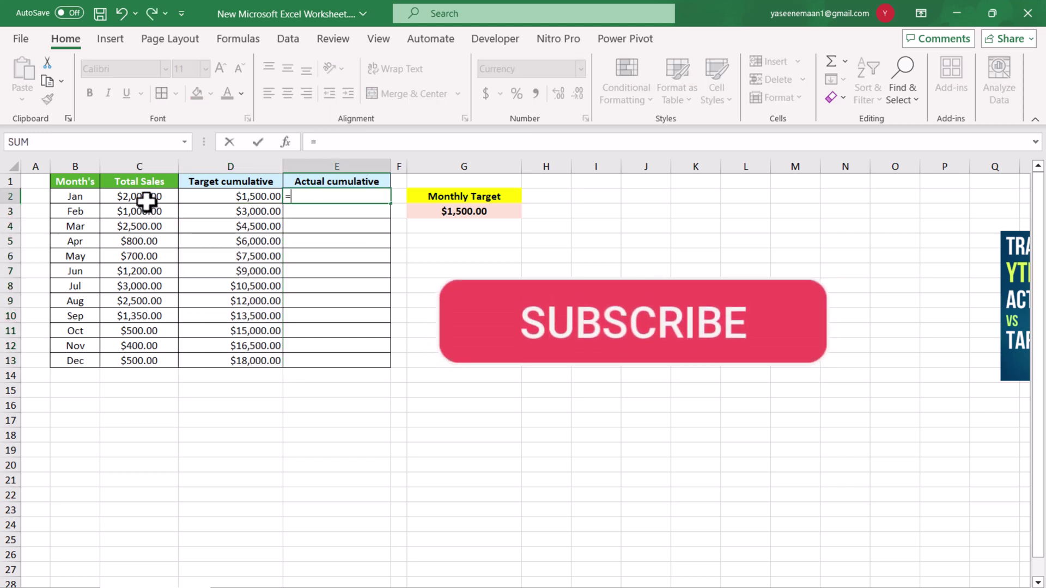
click(145, 200)
key(Return)
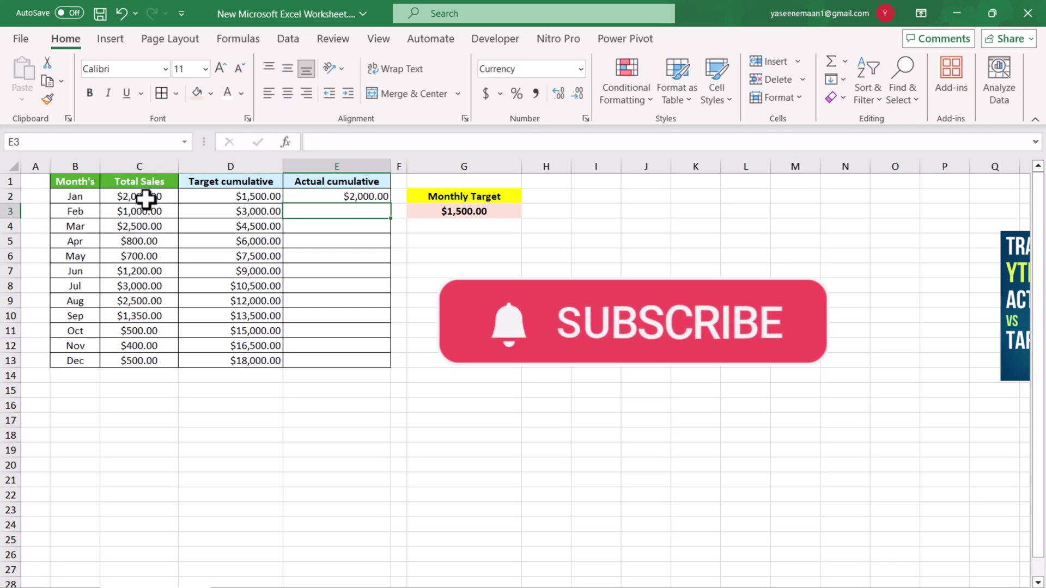
text(=)
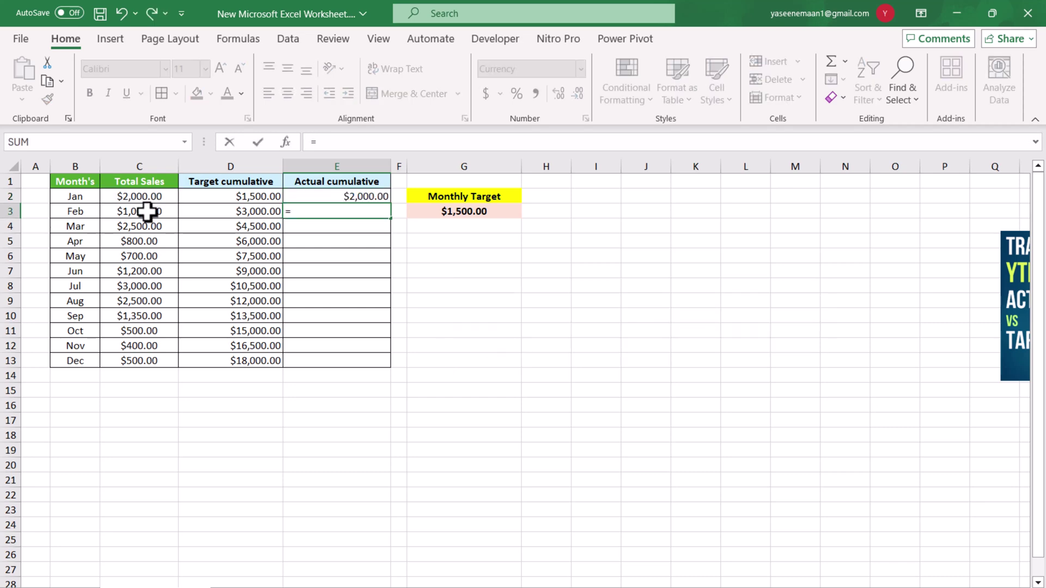
click(148, 213)
text(+)
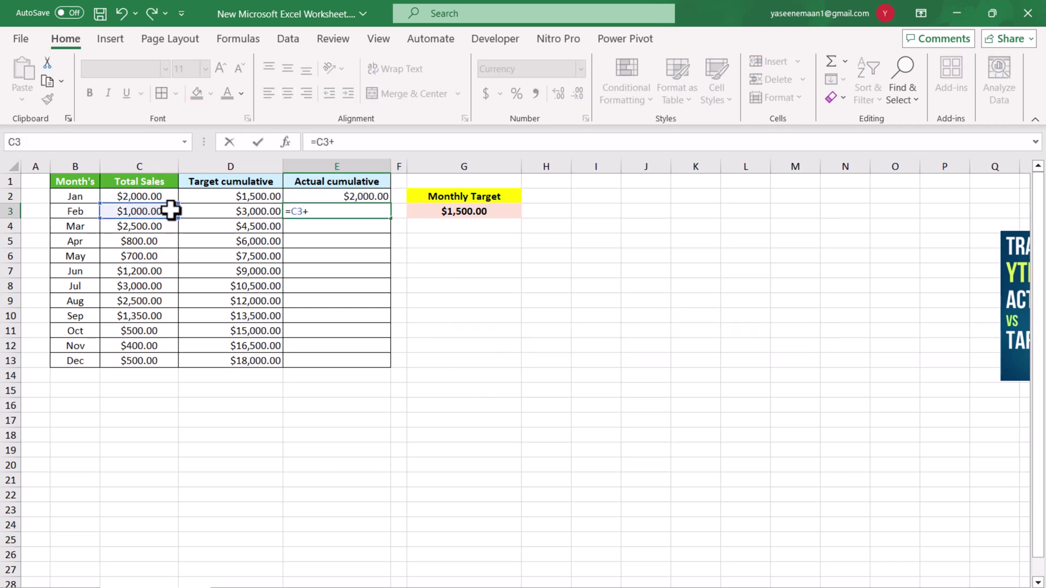
click(306, 197)
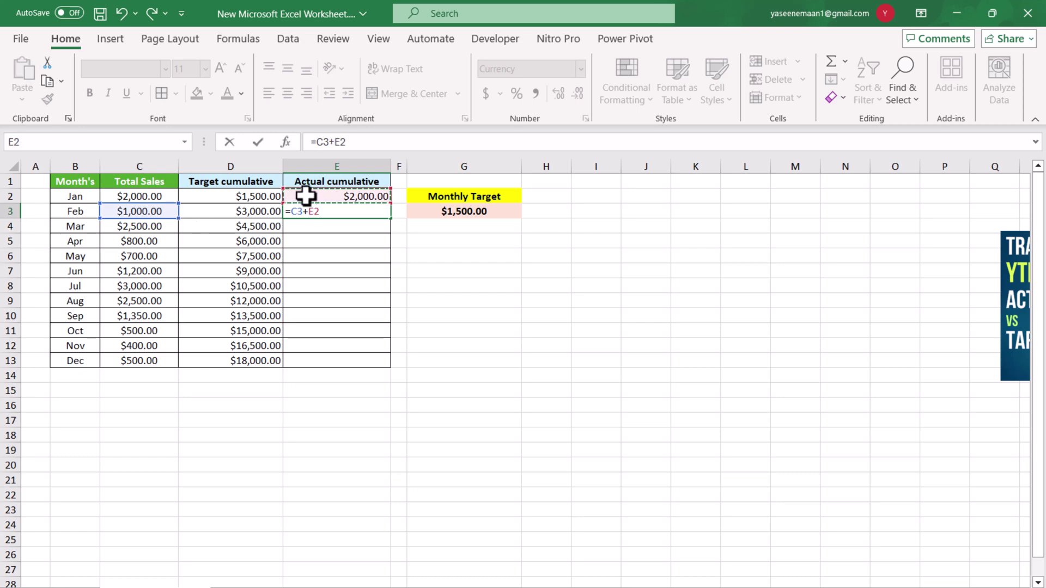
key(Return)
click(360, 211)
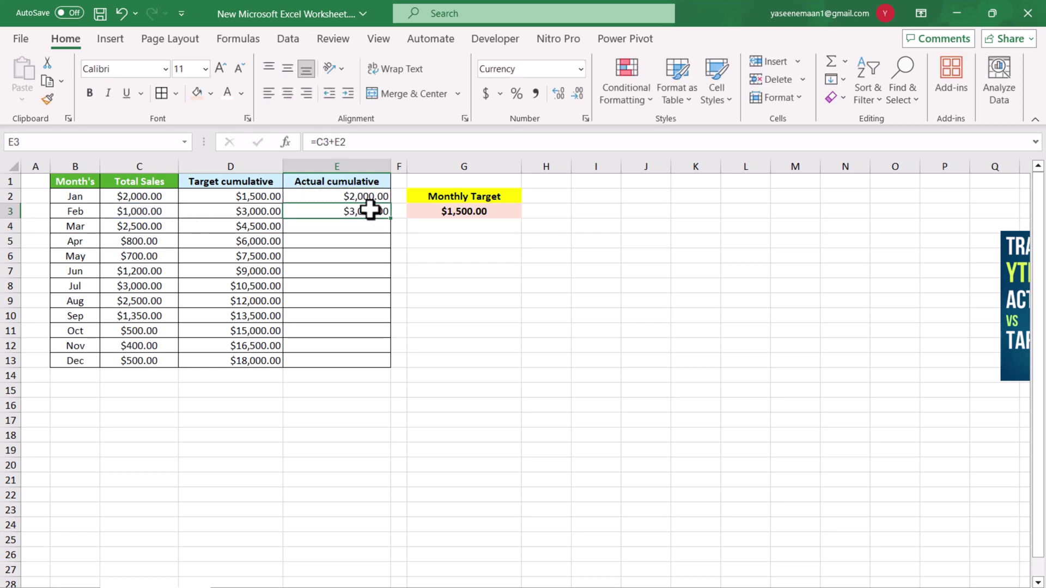
drag(389, 218, 391, 365)
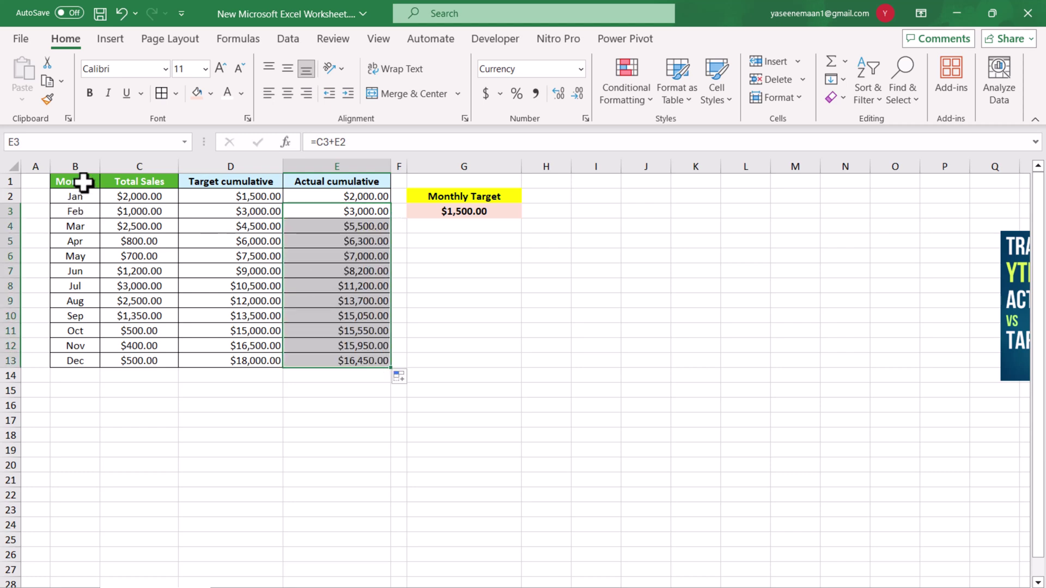
Step: Select the month names plus both cumulative columns and bring up Recommended Charts
drag(75, 182, 78, 360)
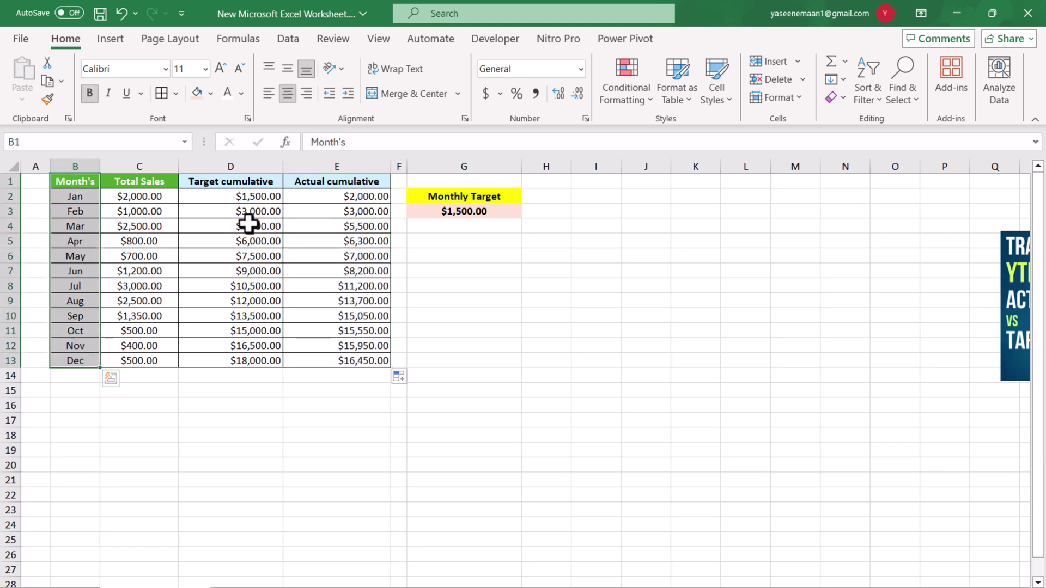
drag(230, 182, 323, 358)
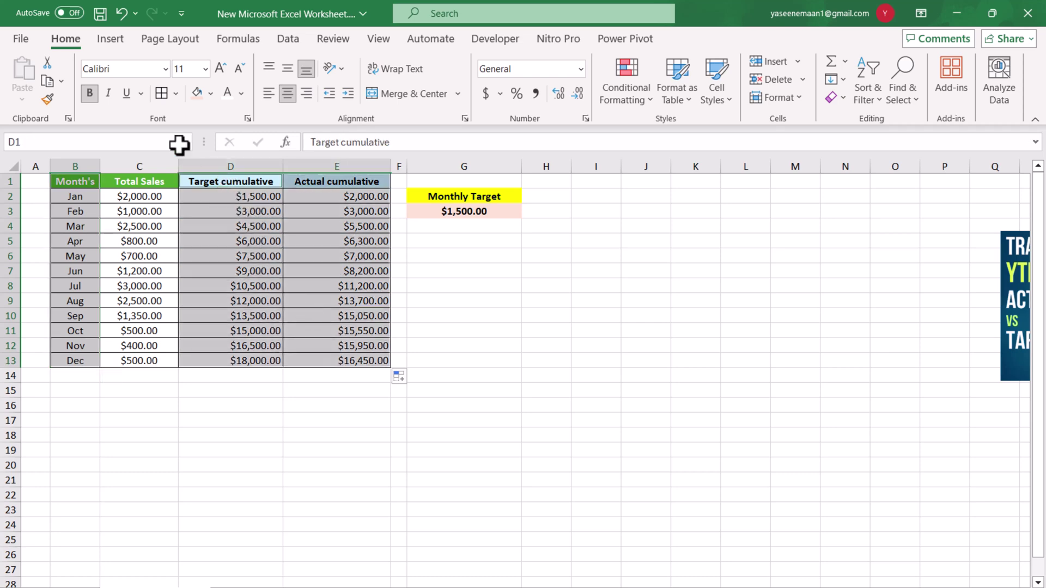
click(111, 38)
click(252, 88)
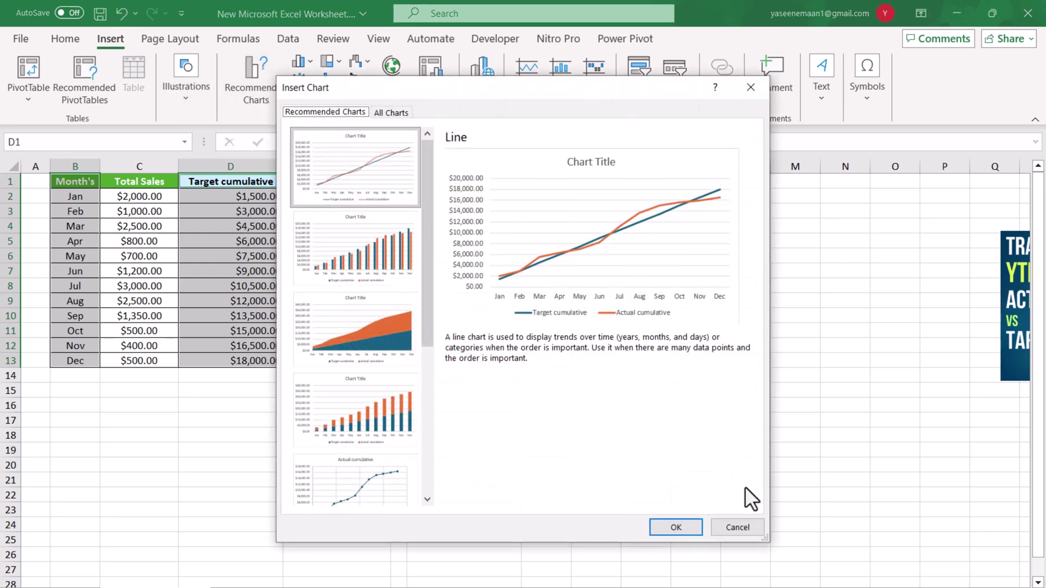
Step: Insert the recommended line chart and apply the third style with drop lines
click(676, 528)
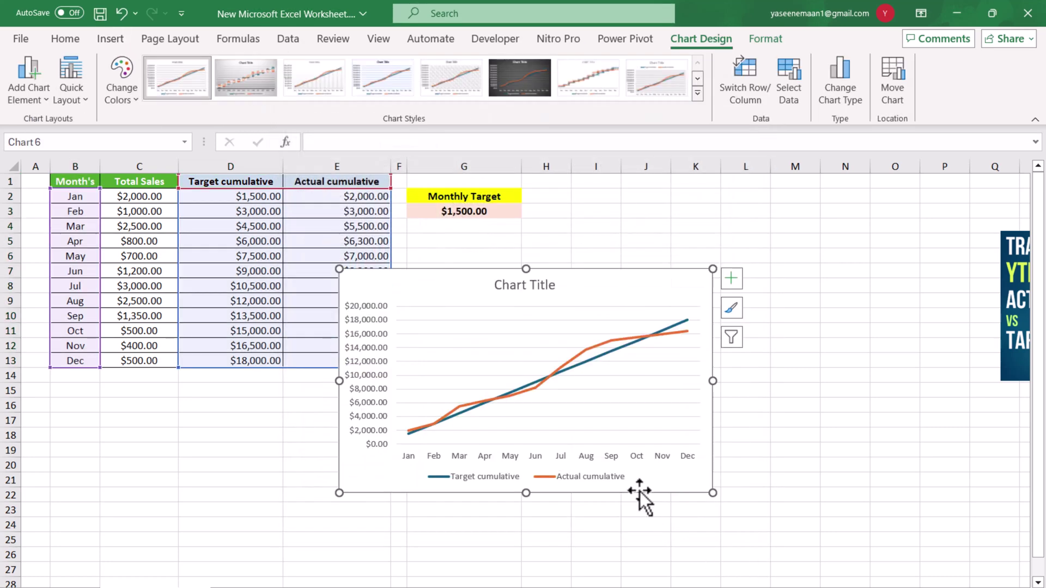
click(308, 91)
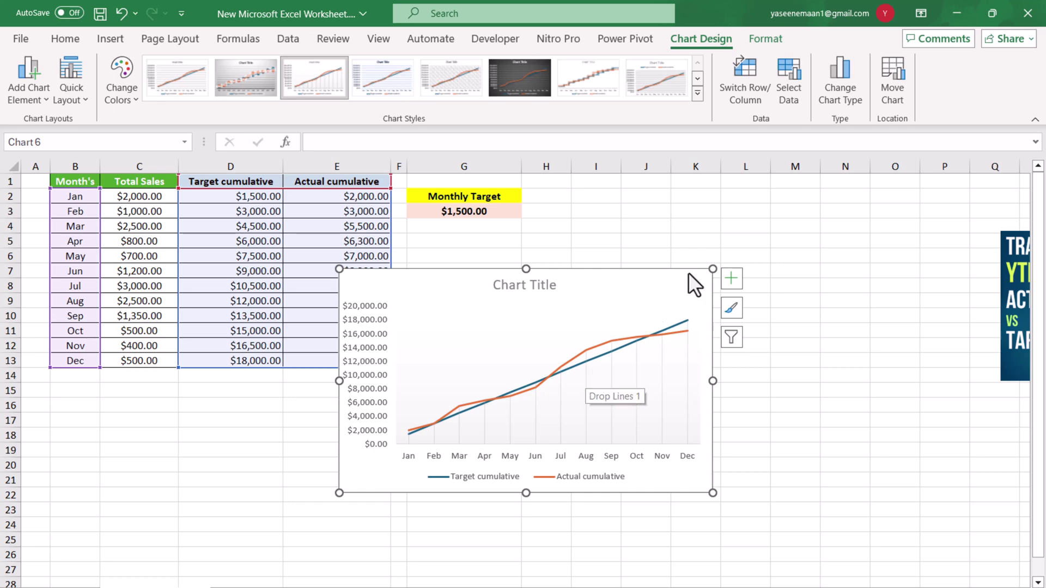
Step: Give the Target cumulative series a 1 pt square-dot outline
click(766, 40)
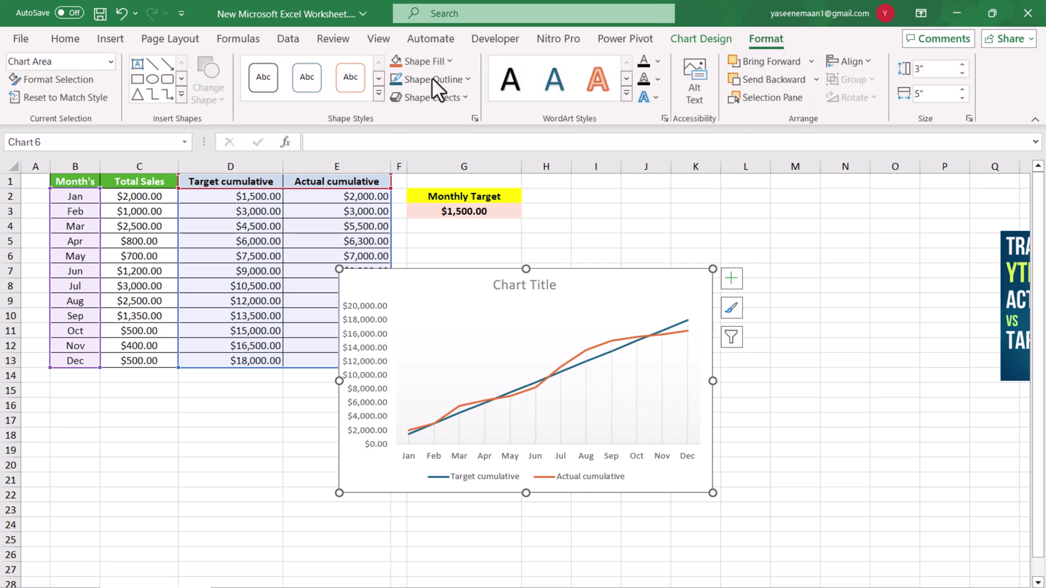
click(109, 62)
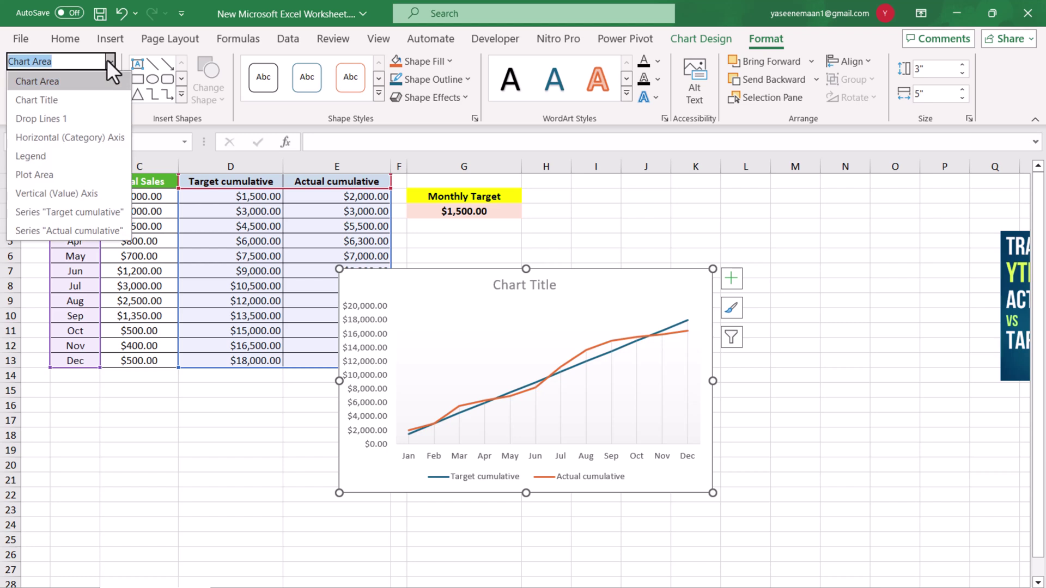
click(84, 213)
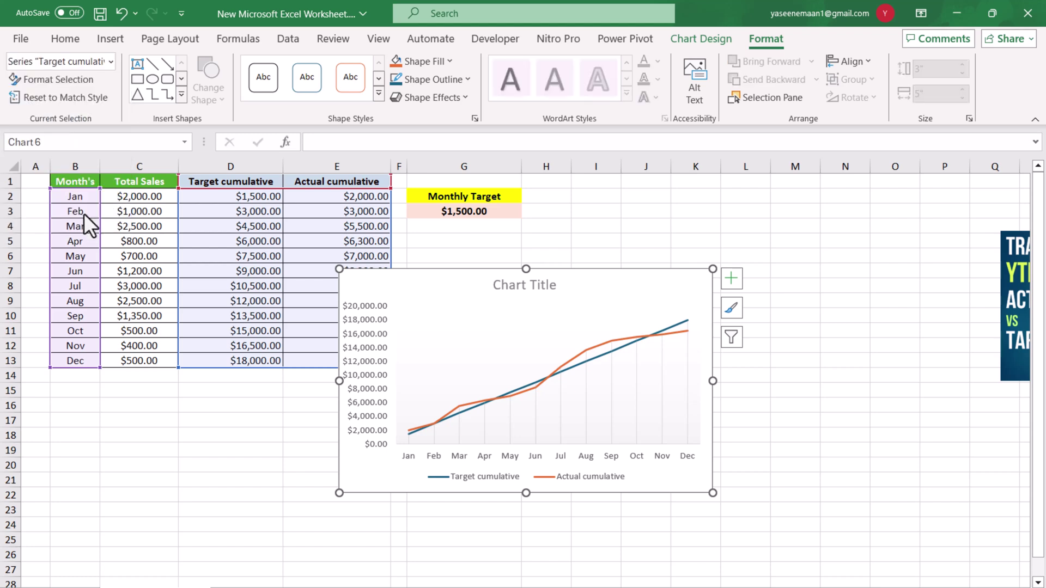
click(470, 81)
mouse_move(432, 318)
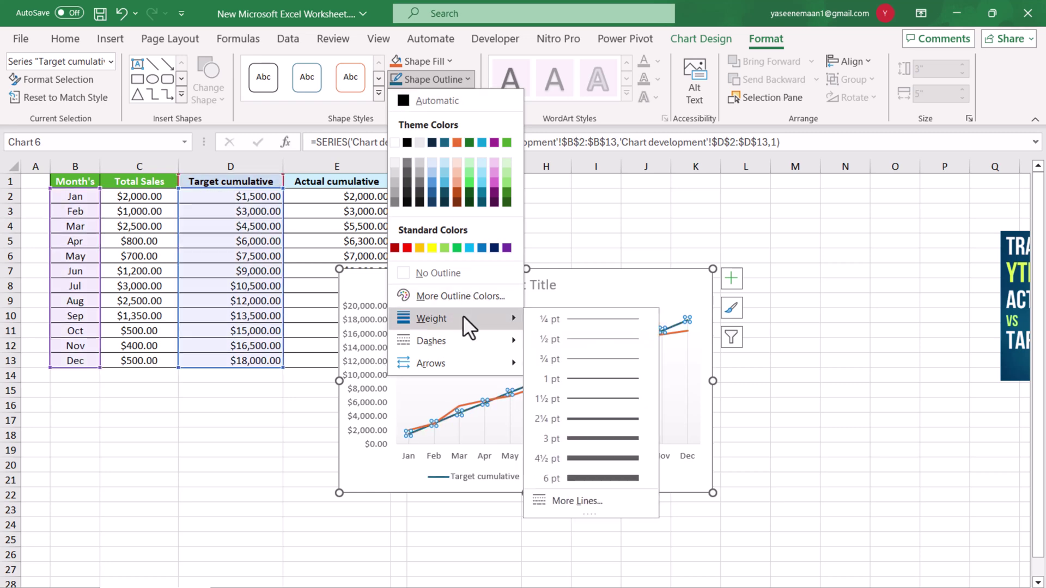
click(574, 377)
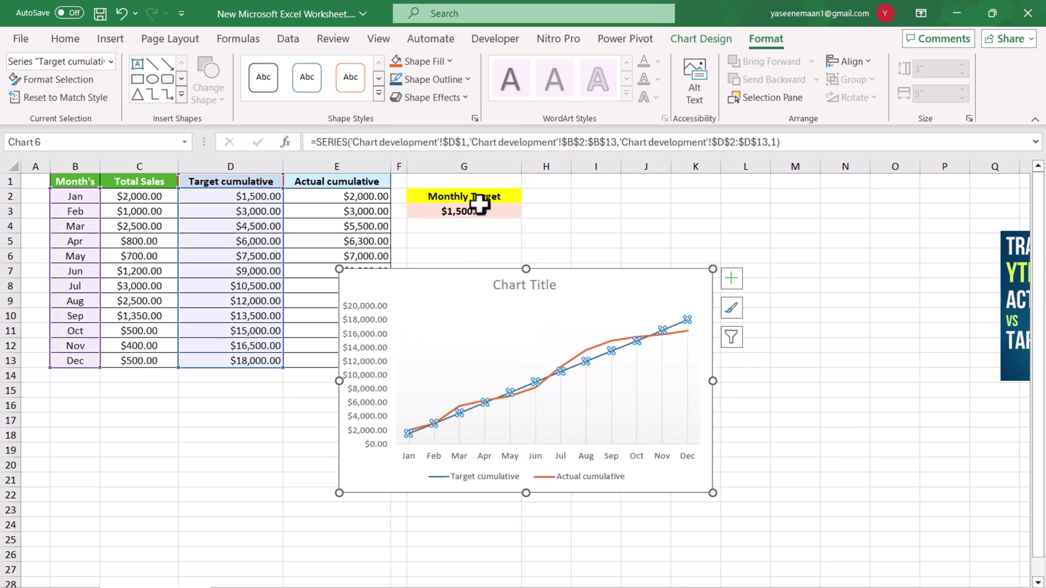
click(469, 80)
mouse_move(431, 341)
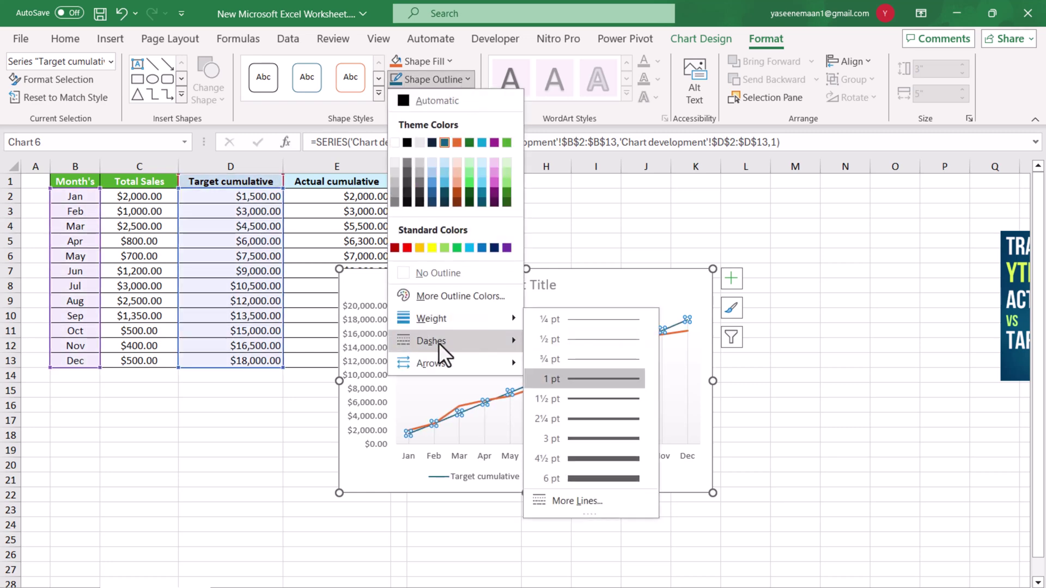
click(580, 360)
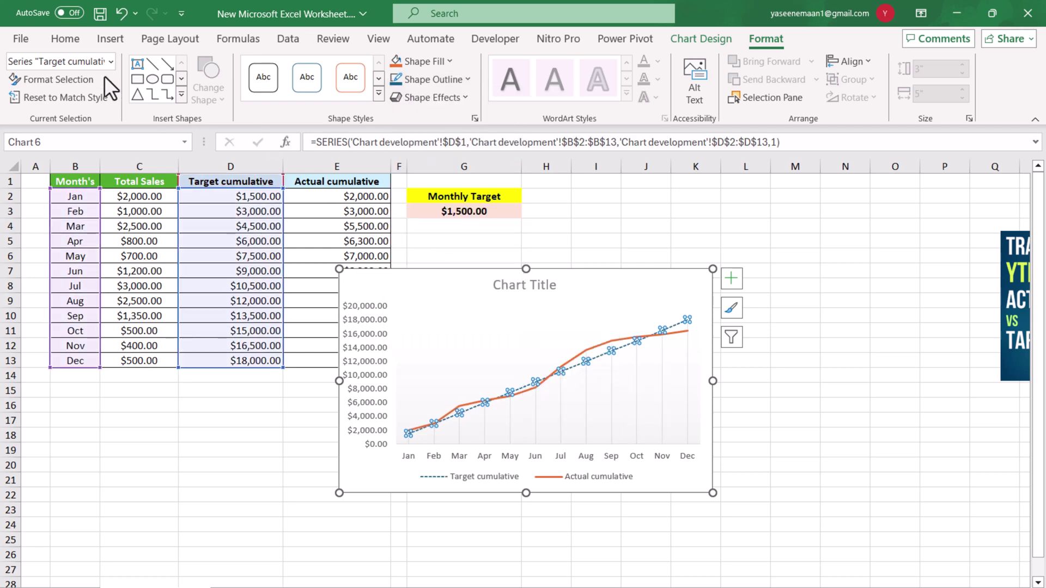
click(110, 62)
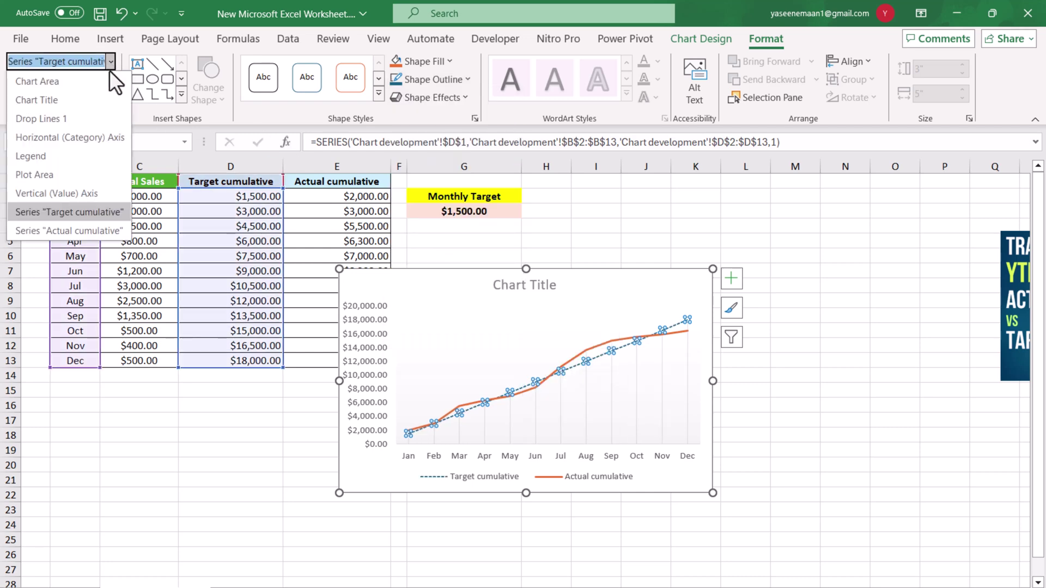
Step: Set the Actual cumulative series markers to built-in diamond, size 8, in Format Data Series
click(69, 230)
right_click(590, 347)
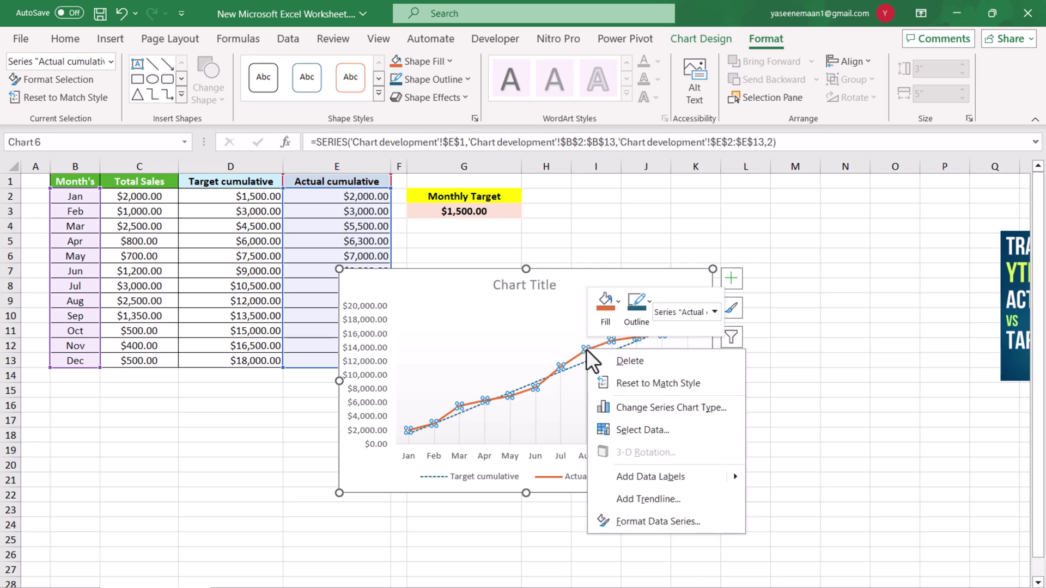
click(657, 517)
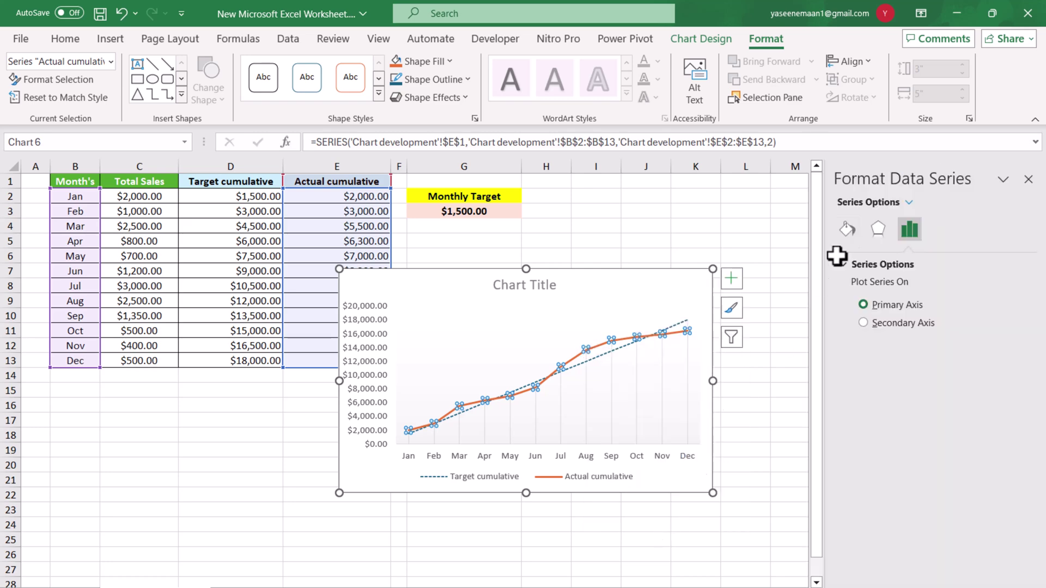
click(847, 232)
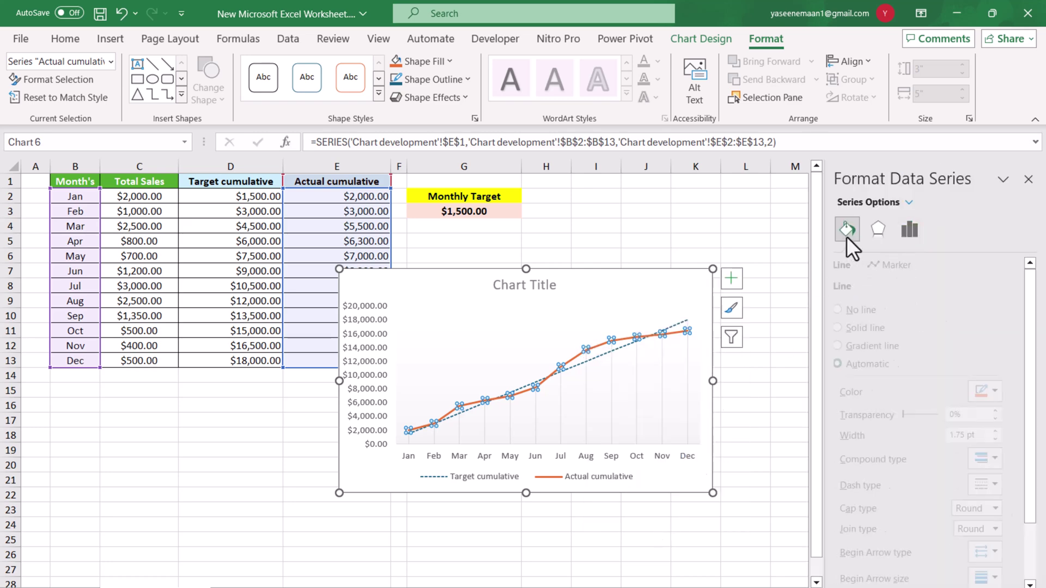
click(915, 263)
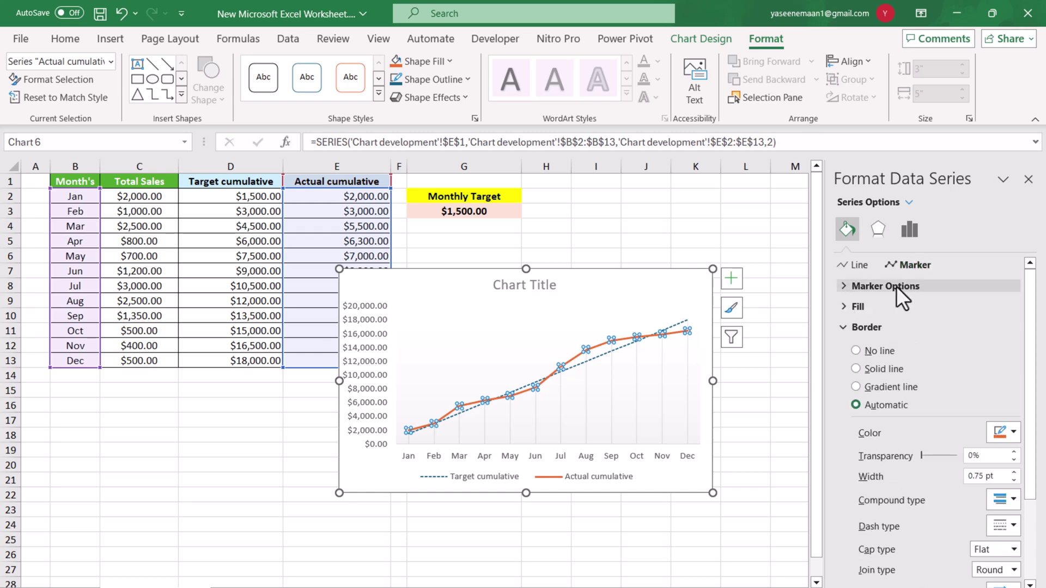
click(897, 286)
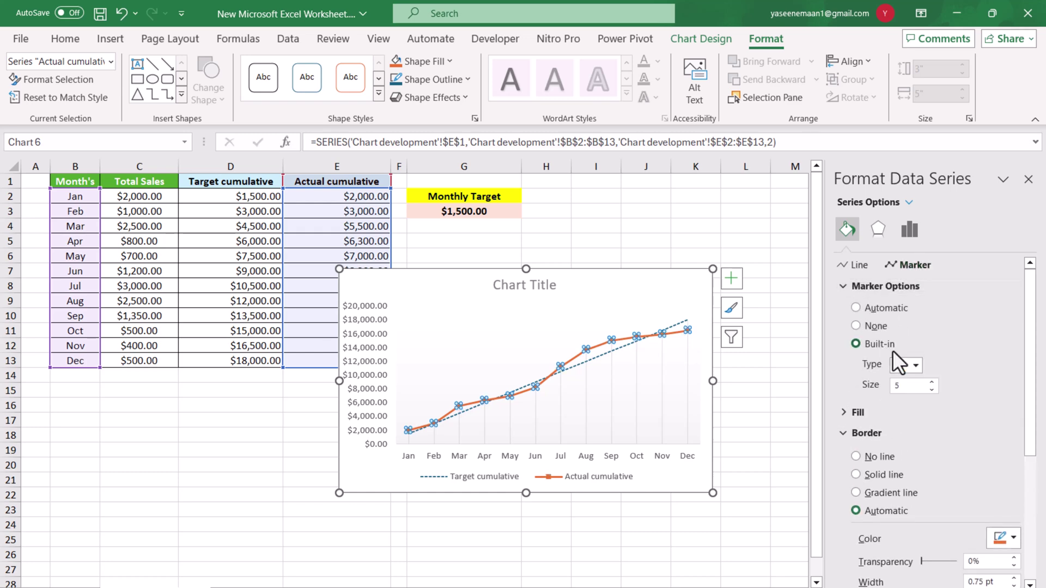
click(916, 366)
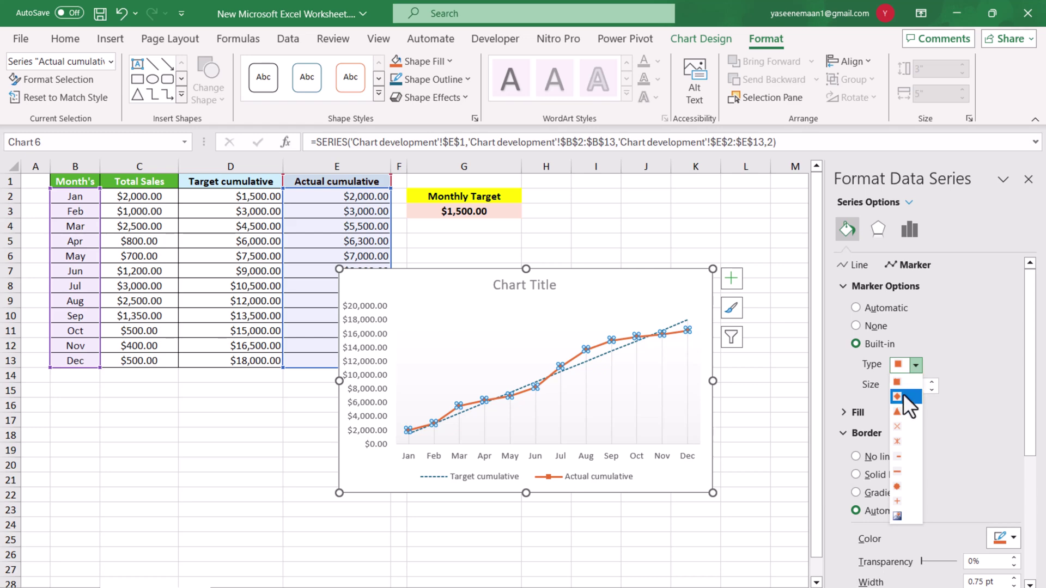
click(905, 398)
click(932, 381)
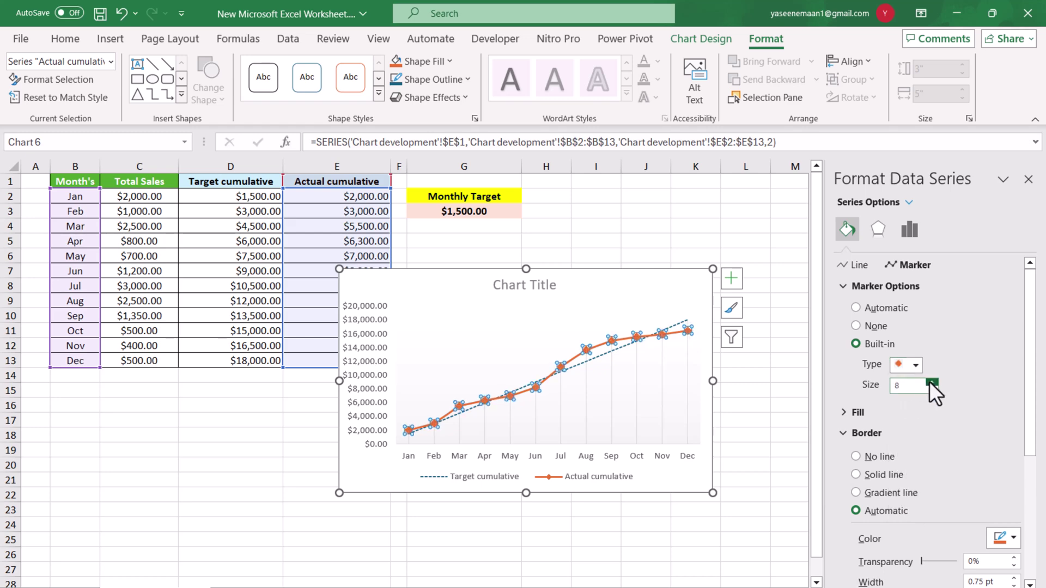
Step: Retitle the chart 'Cumulative YTD Target vs Actual' and drag it beside the table
click(707, 442)
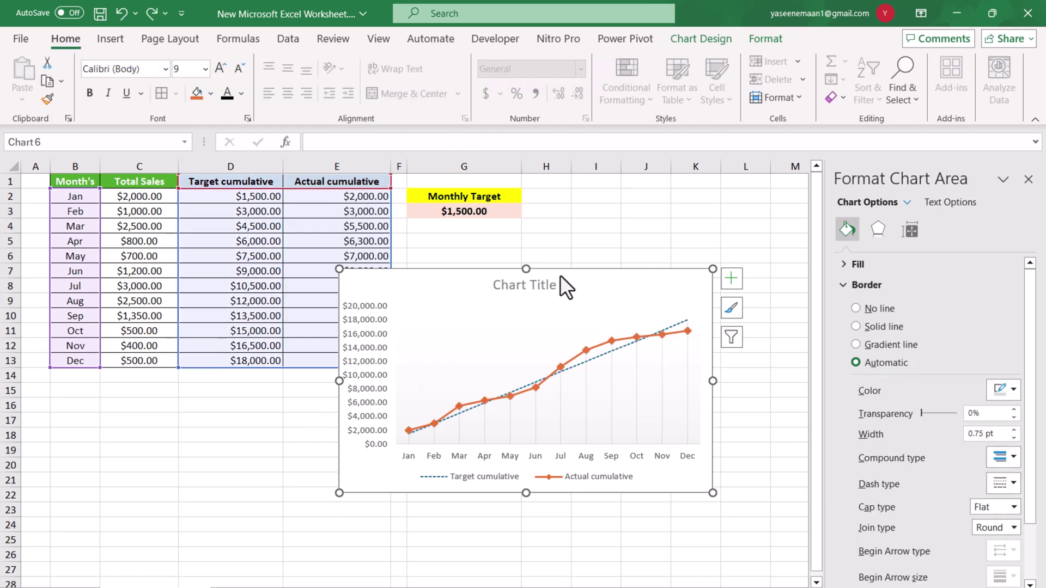
click(535, 287)
double_click(535, 287)
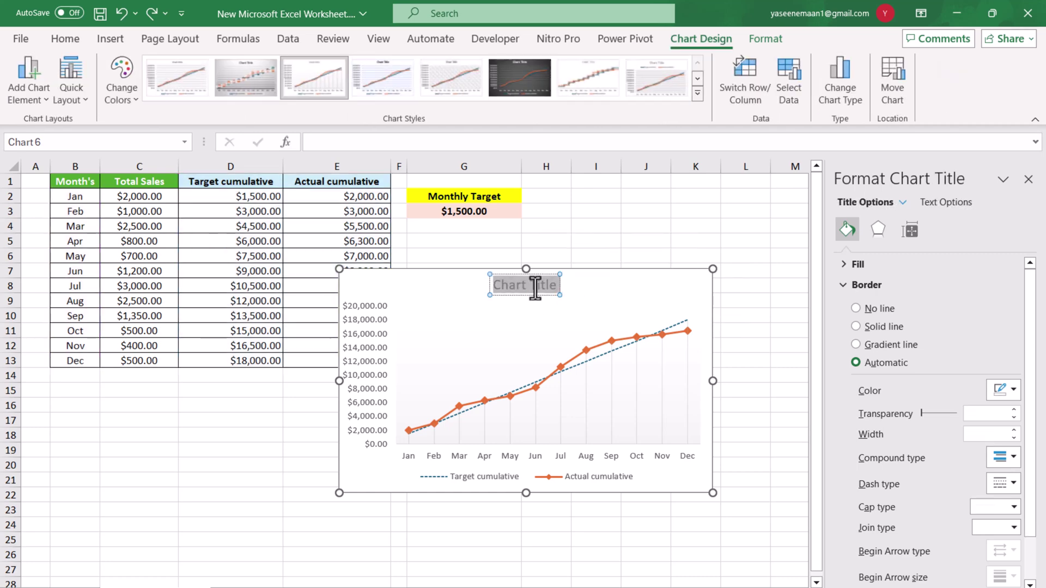
text(Cumulative YTD Target vs Actual)
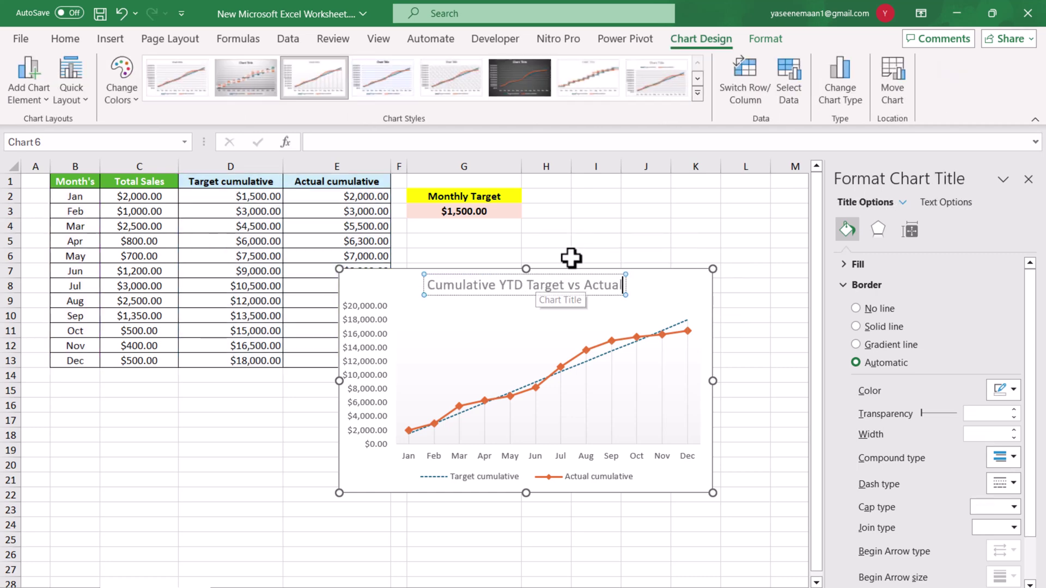
click(596, 255)
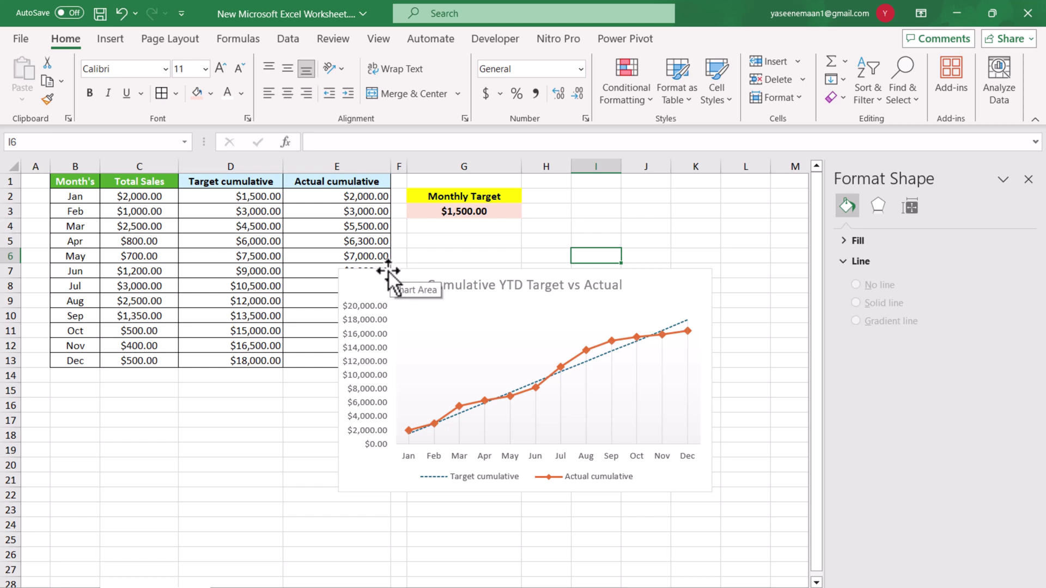
drag(383, 273, 457, 239)
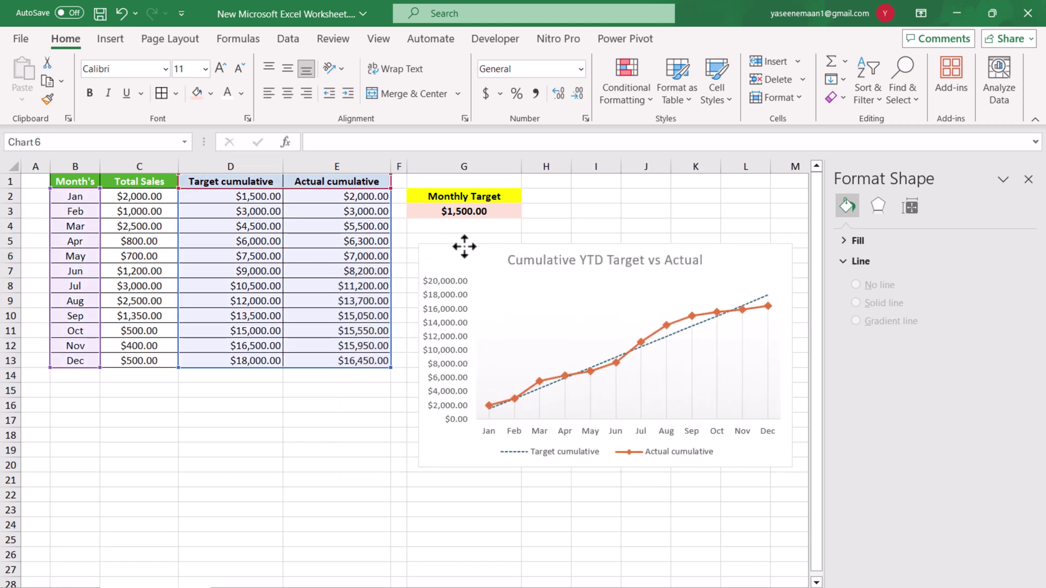